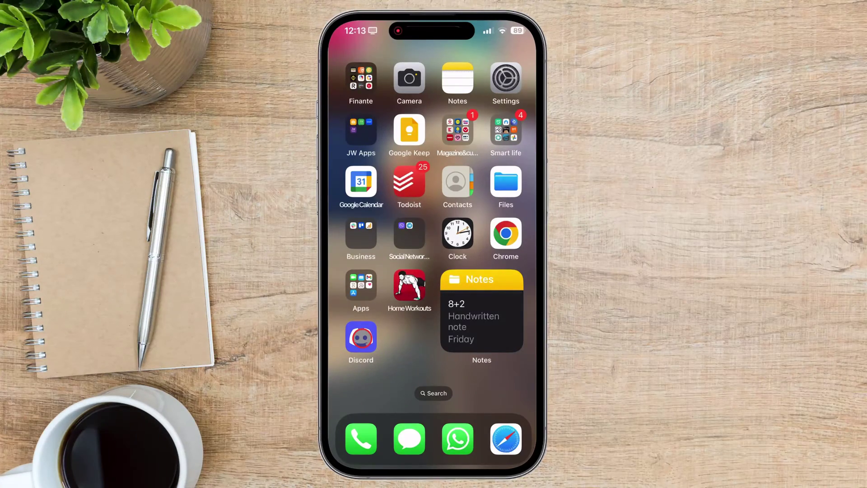
Launch Discord, switch to the Leonardo.Ai server, and go to the You profile tab
left_click(361, 337)
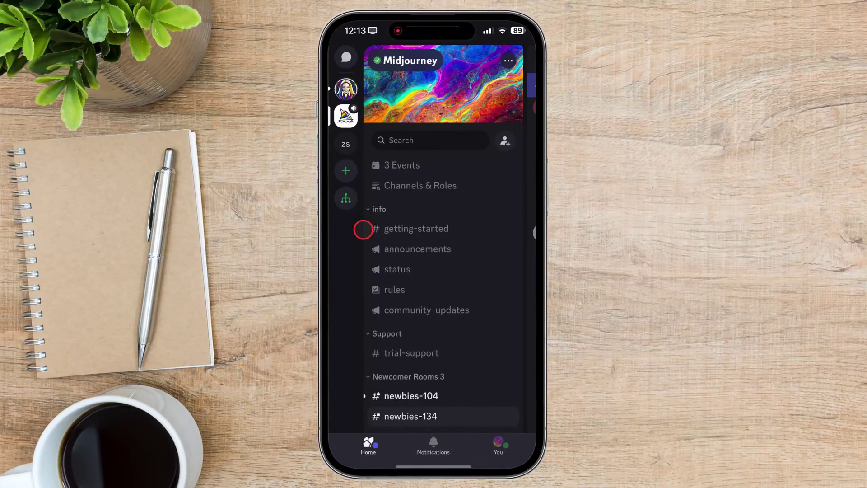
left_click(346, 100)
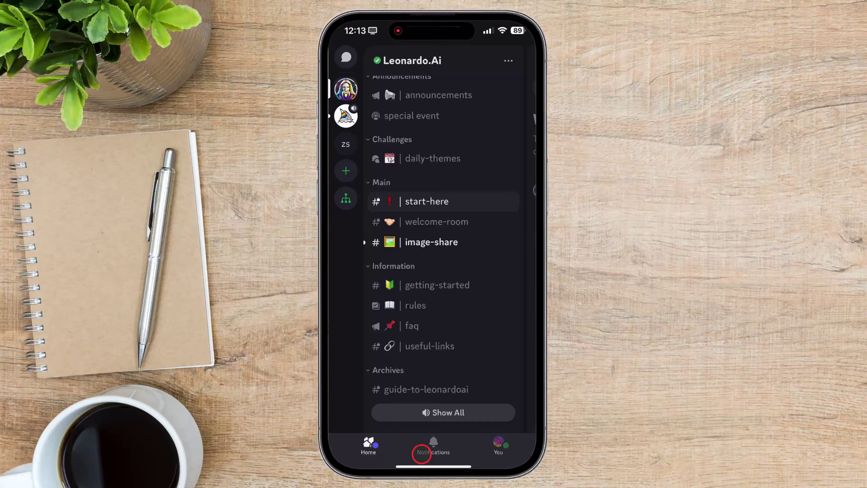
left_click(500, 447)
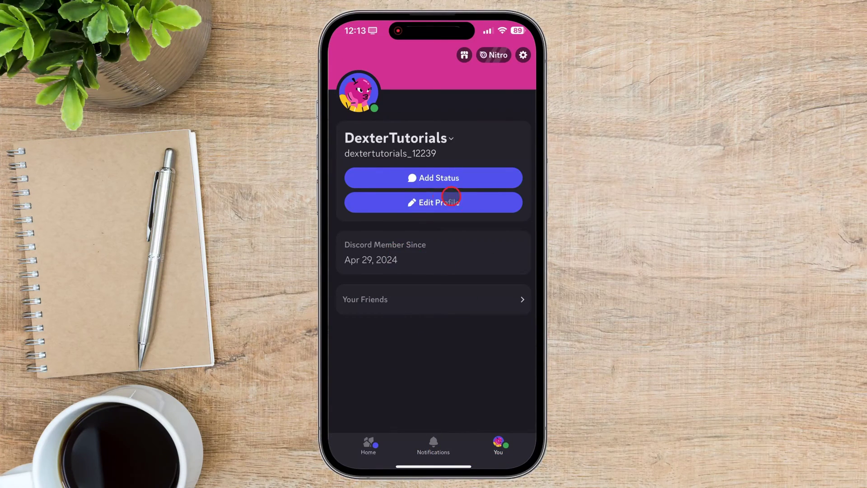
Go from the profile's gear icon to Account settings
left_click(523, 54)
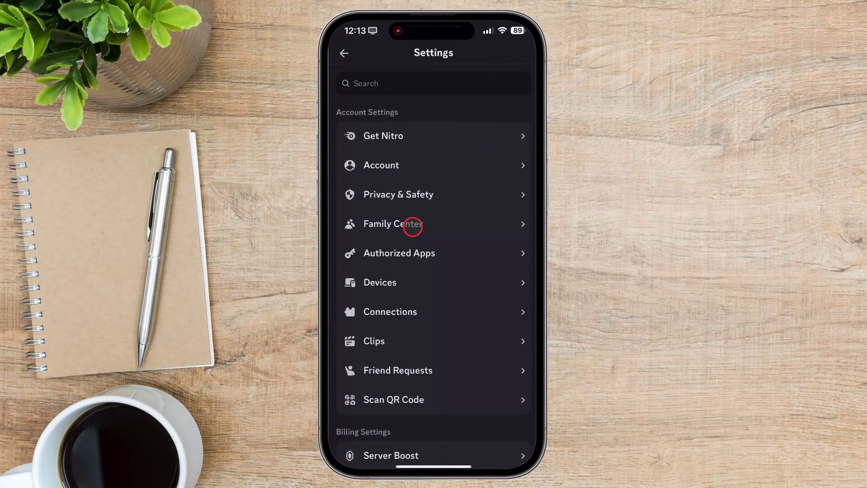
left_click_drag(417, 196, 418, 458)
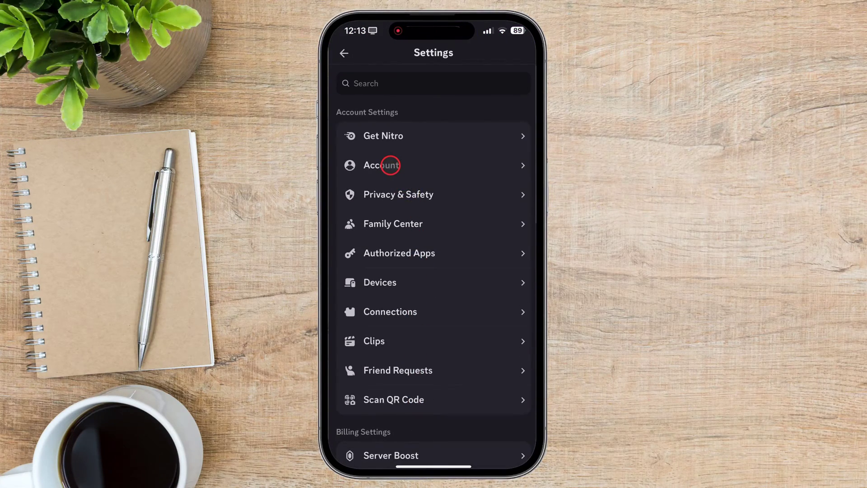
left_click(392, 165)
left_click_drag(450, 451, 434, 294)
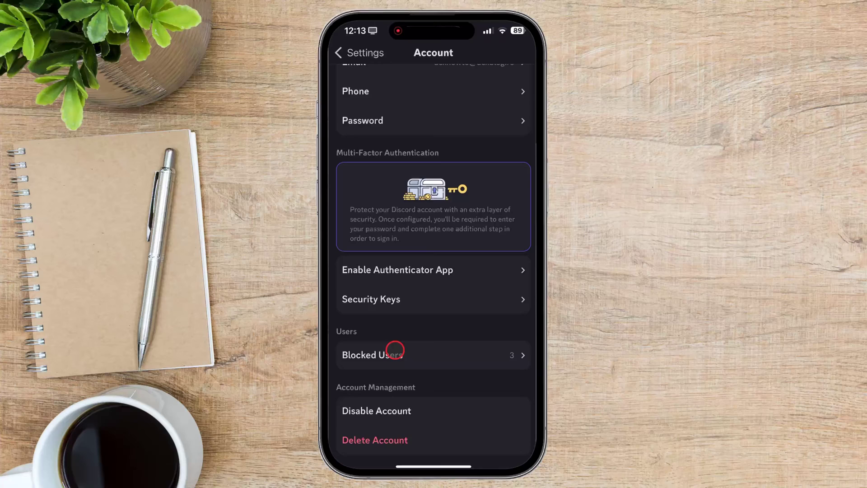
In Blocked Users, unblock the second and last listed accounts
left_click(395, 353)
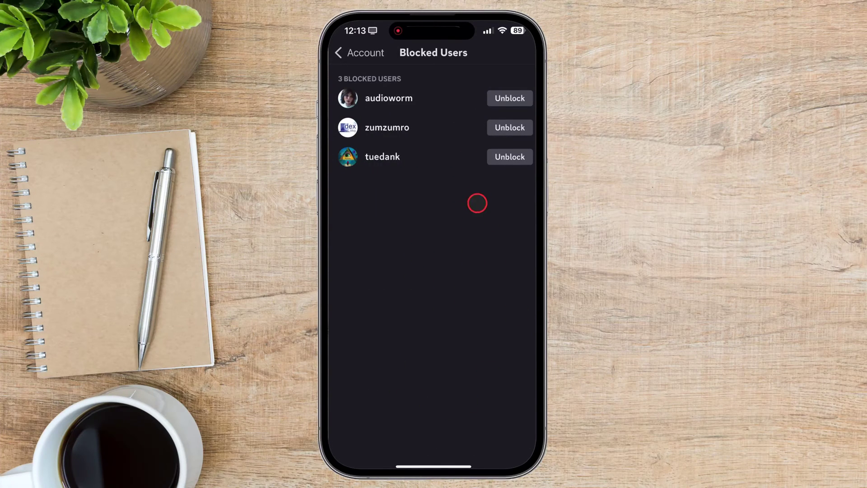
left_click(508, 127)
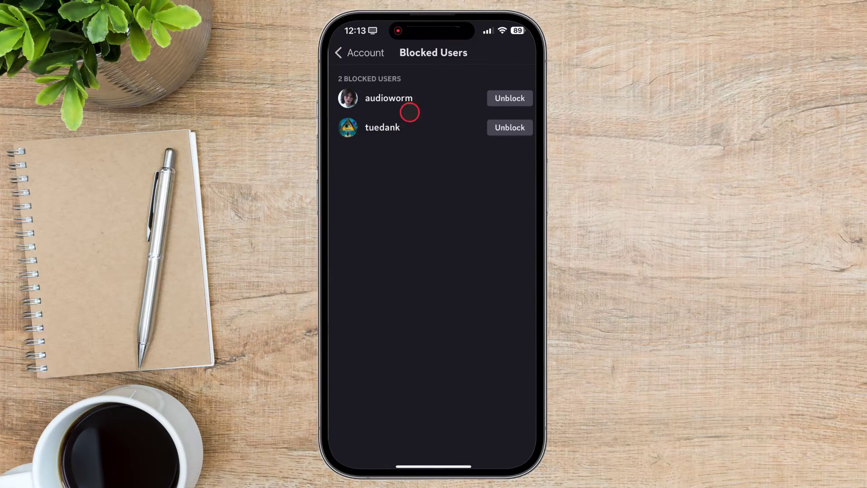
left_click(517, 129)
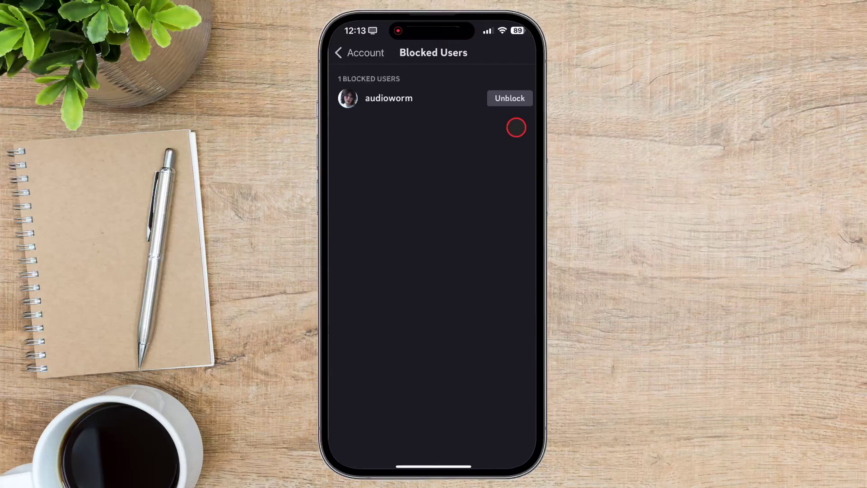